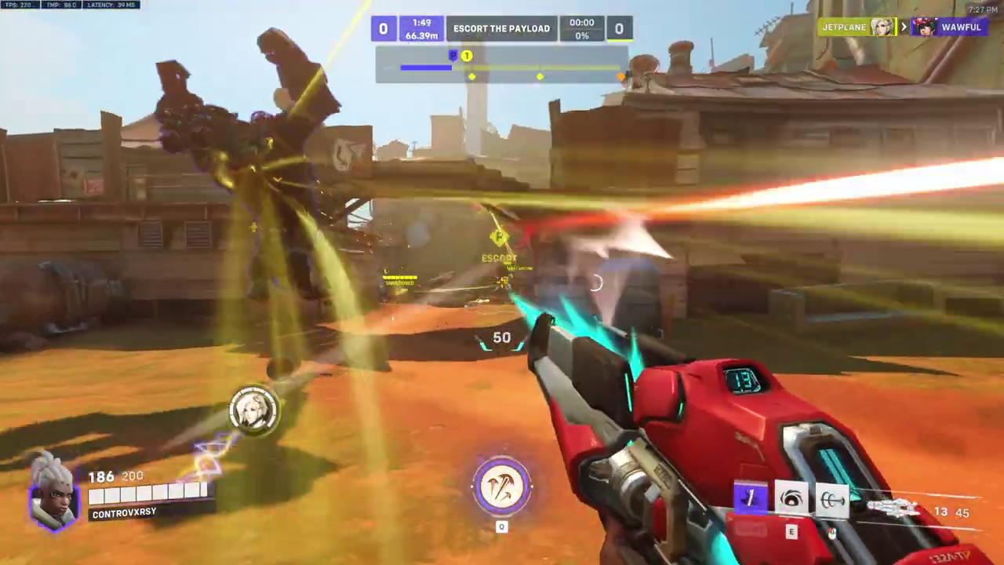
# Step: Reload, check the scoreboard, and hit payload enemies with primary fire and an energy blast
pyautogui.press('r')
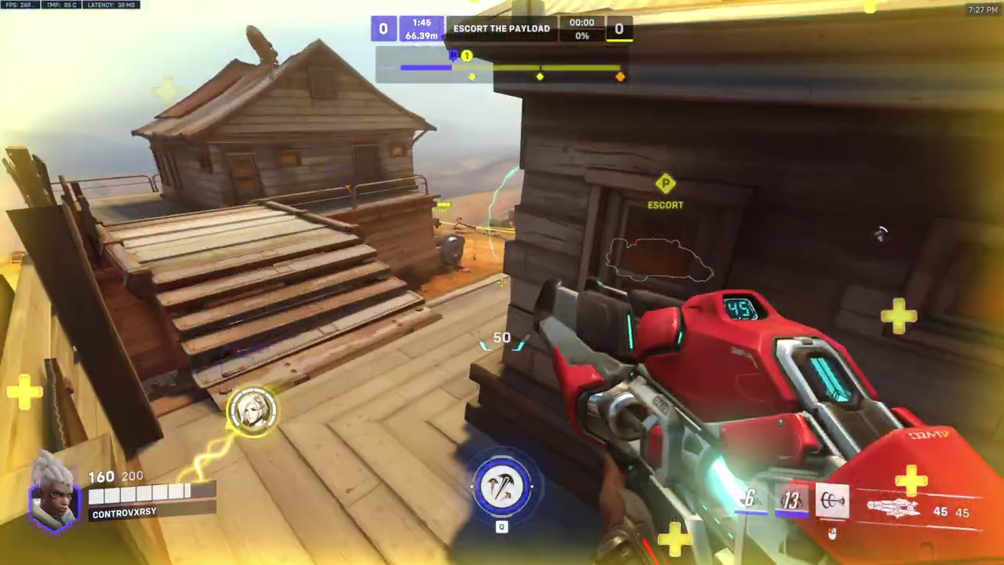
pyautogui.press('Tab')
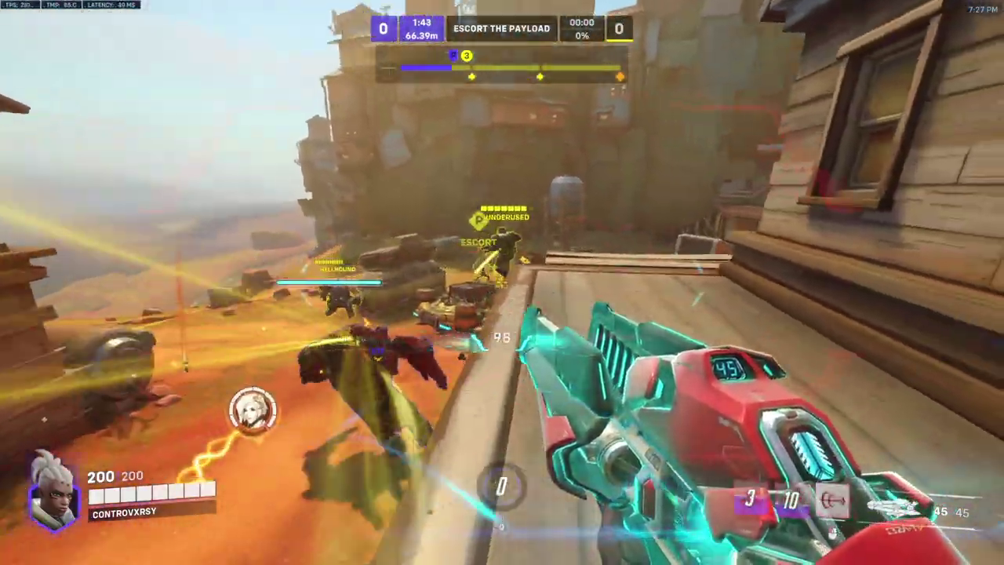
pyautogui.click(501, 283)
pyautogui.moveTo(502, 282); pyautogui.dragTo(502, 282)
pyautogui.press('r')
pyautogui.rightClick(502, 283)
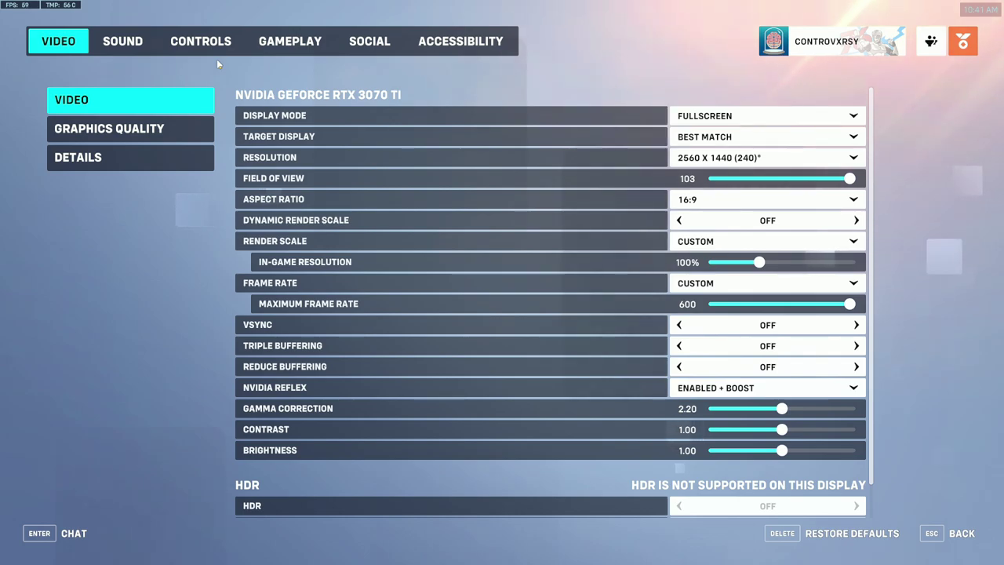
# Step: Confirm Fullscreen display mode and Best Match as the target display
pyautogui.click(708, 113)
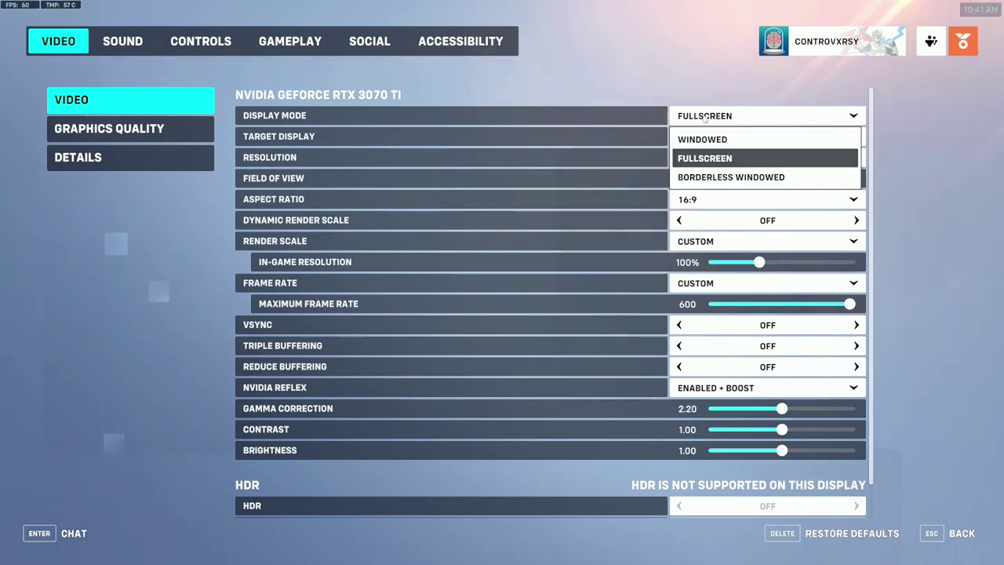
pyautogui.click(701, 160)
pyautogui.click(700, 143)
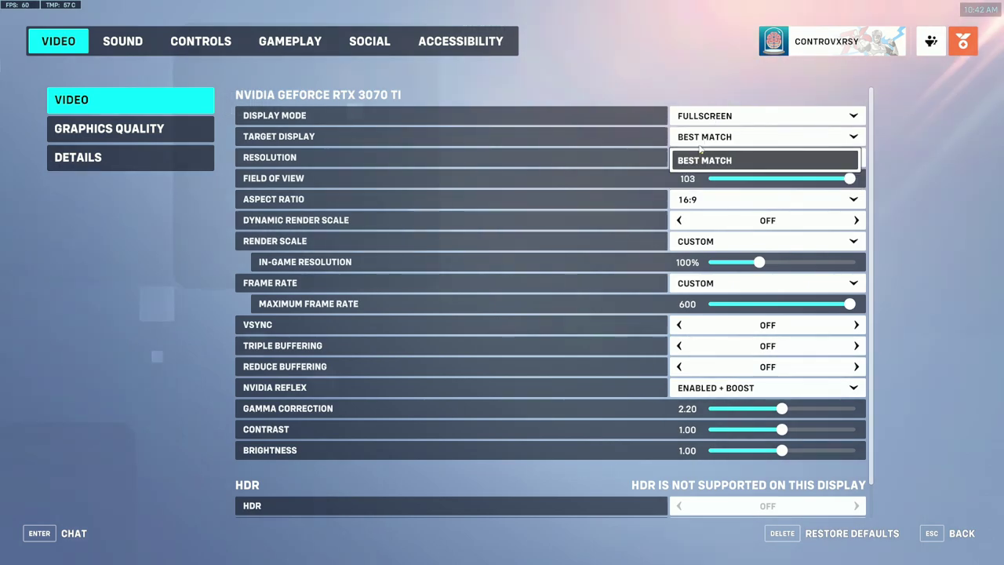
pyautogui.click(719, 144)
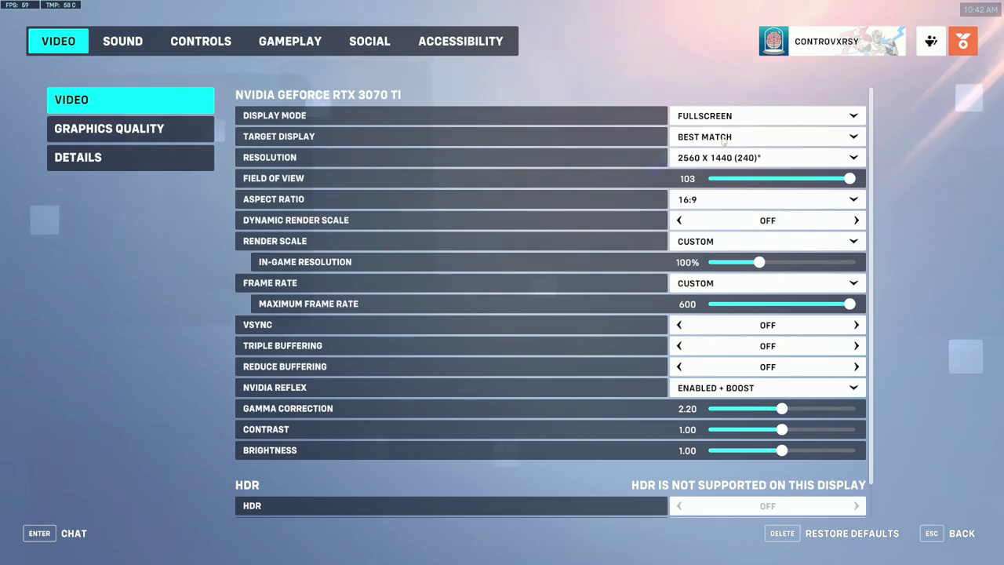
pyautogui.click(723, 142)
pyautogui.click(723, 160)
# Step: Browse the resolution list and keep 2560 X 1440 (240)
pyautogui.click(773, 157)
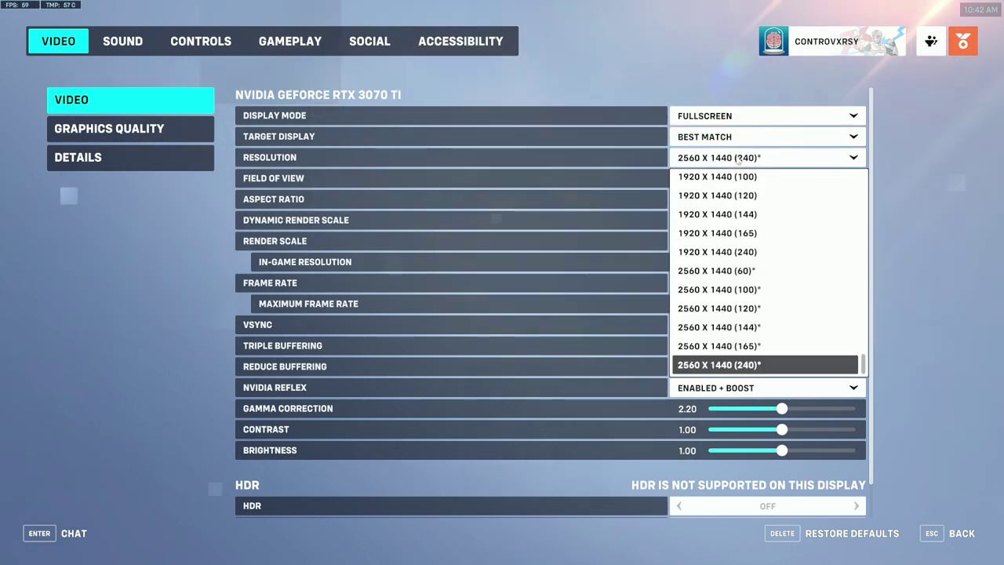
pyautogui.scroll(2, 783, 235)
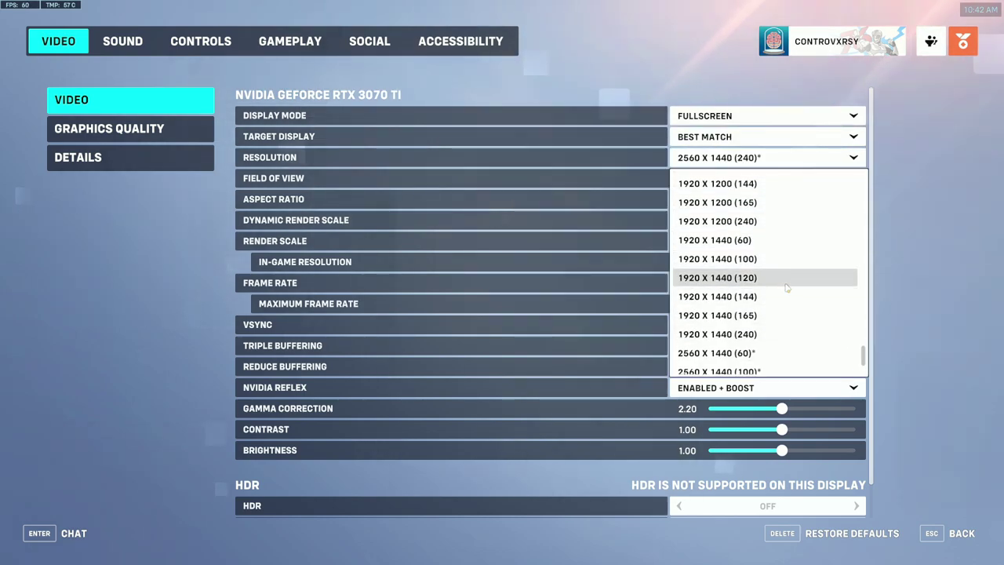
pyautogui.scroll(-3, 783, 290)
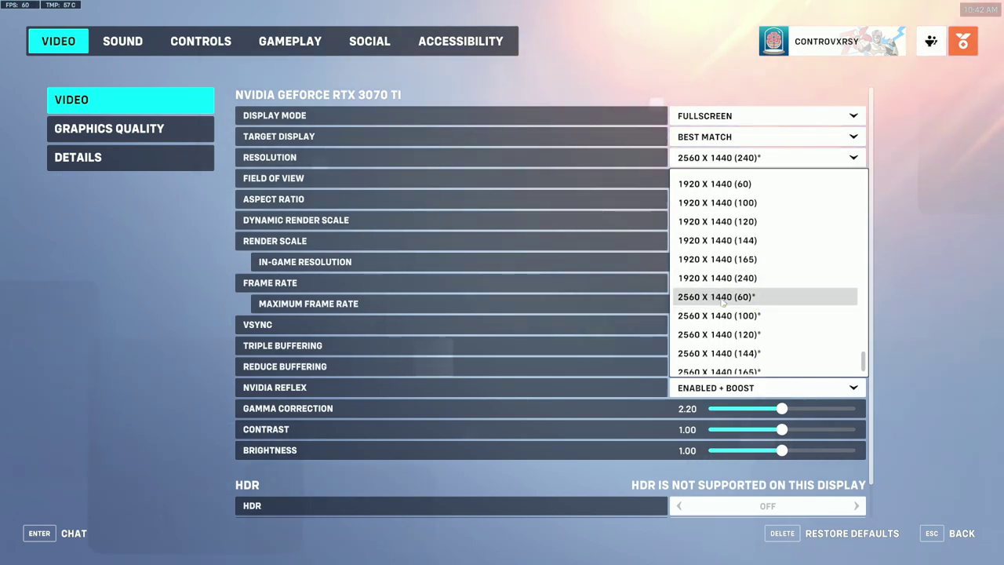
pyautogui.scroll(-2, 722, 306)
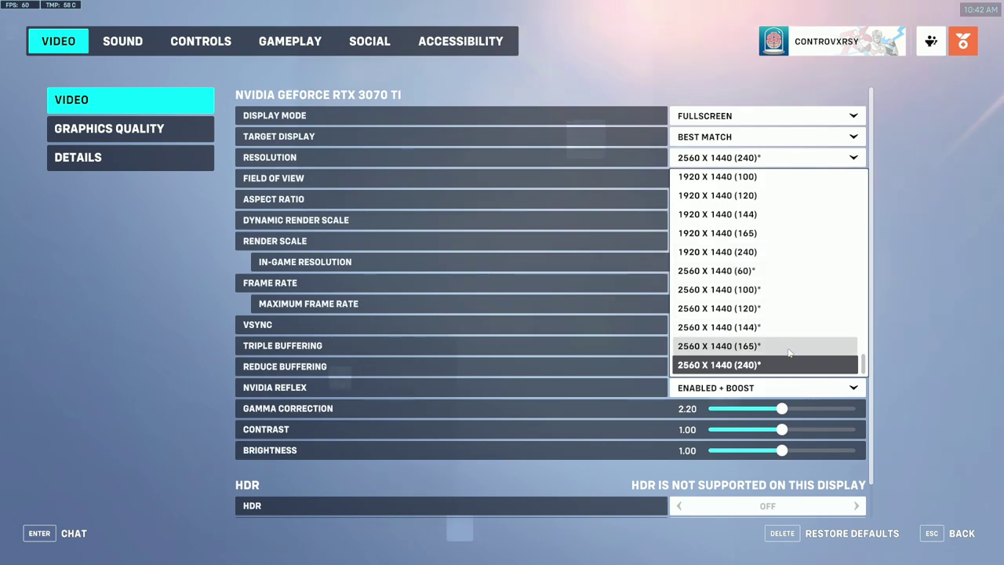
pyautogui.click(730, 369)
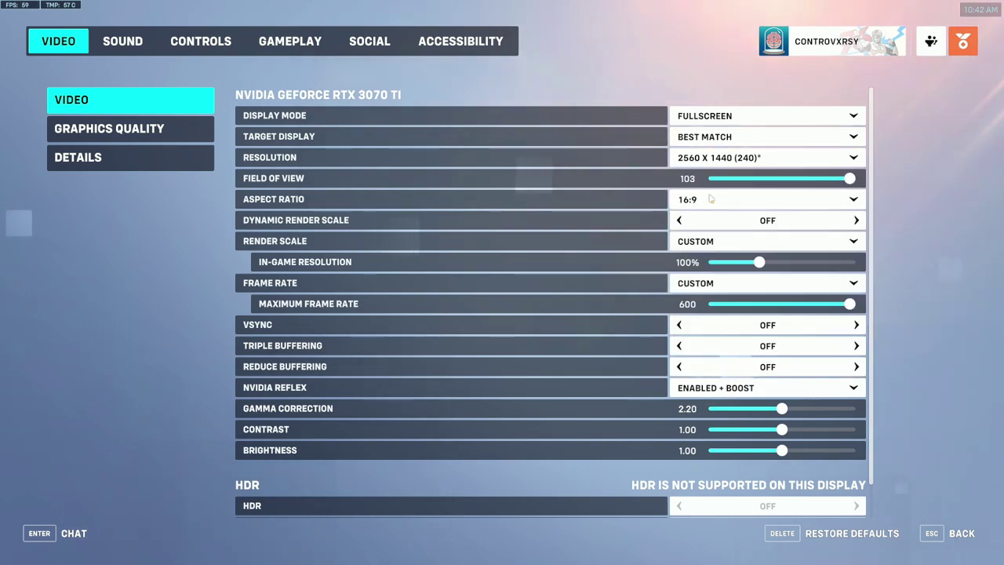
# Step: Keep the 16:9 aspect ratio and go to the Graphics Quality page
pyautogui.click(711, 199)
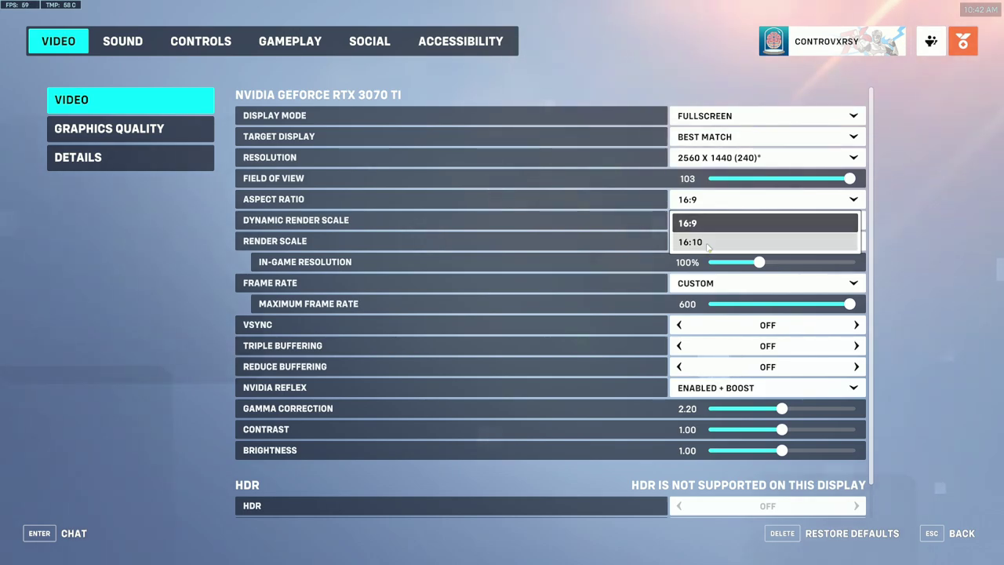
pyautogui.click(716, 206)
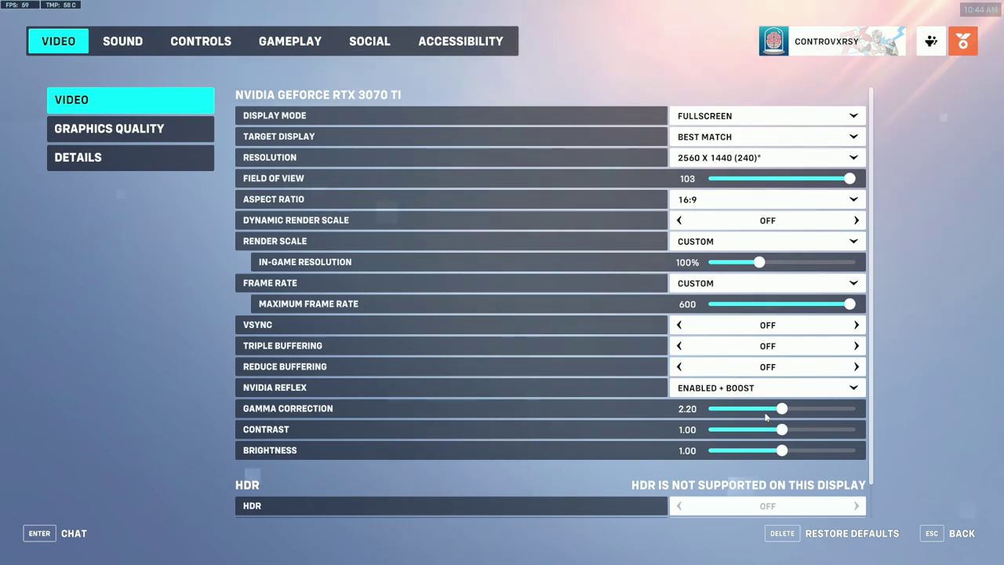
pyautogui.click(129, 127)
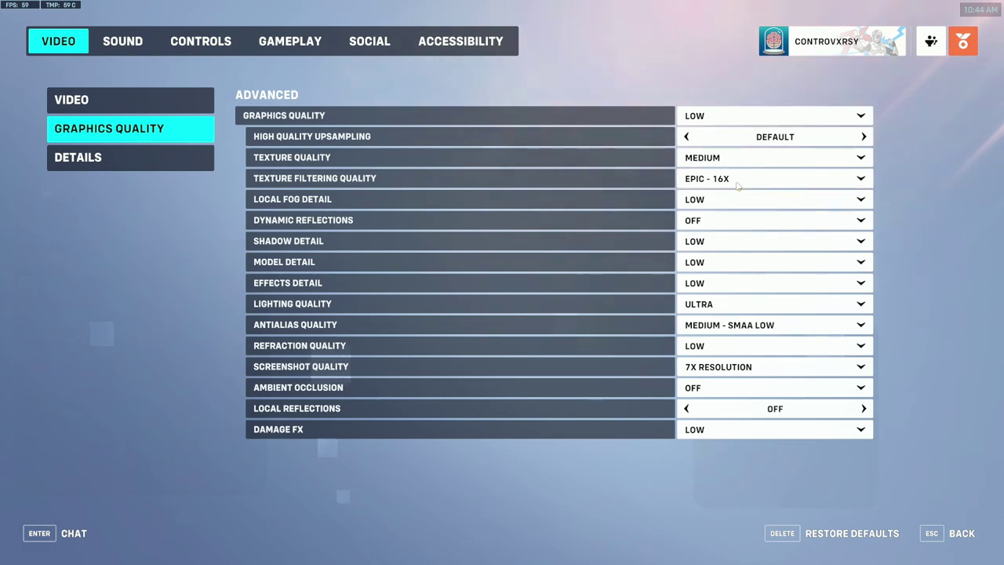
pyautogui.click(737, 185)
pyautogui.click(733, 185)
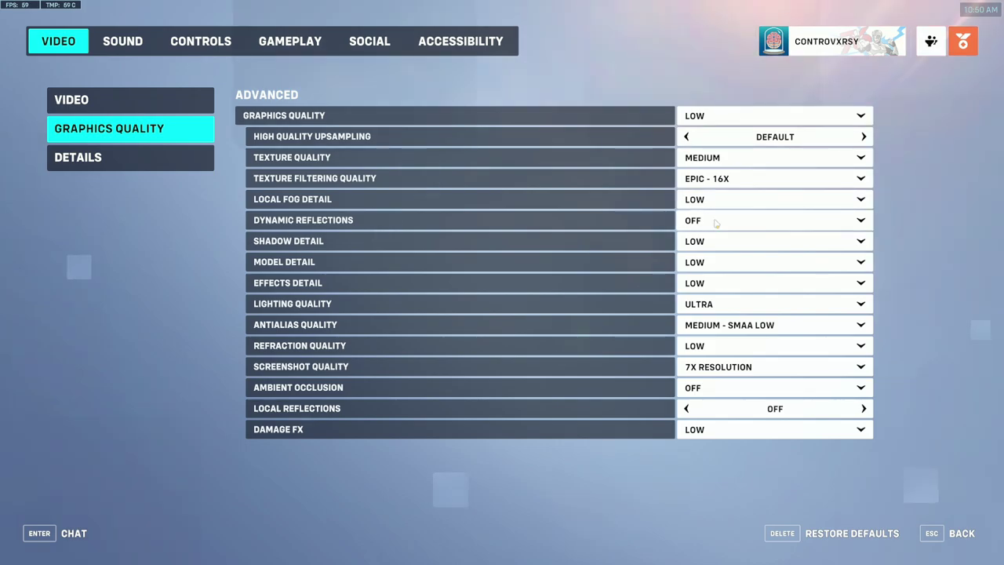
pyautogui.click(715, 222)
pyautogui.click(715, 222)
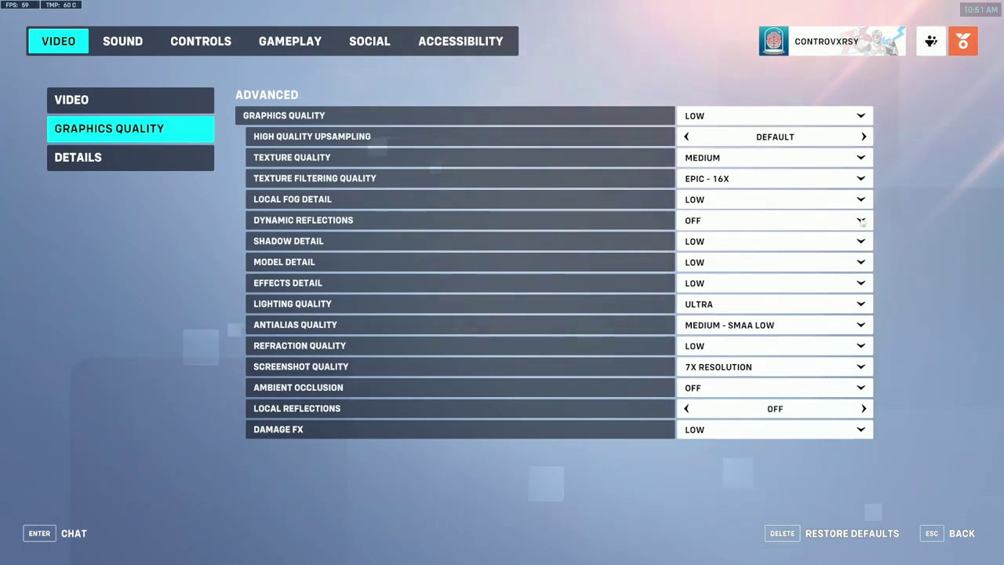
pyautogui.click(752, 242)
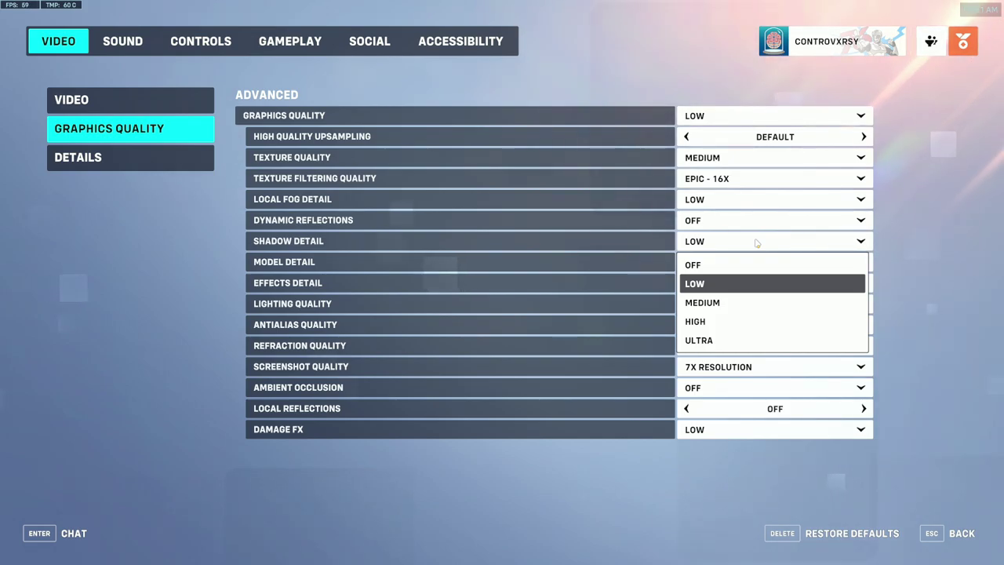
pyautogui.click(756, 243)
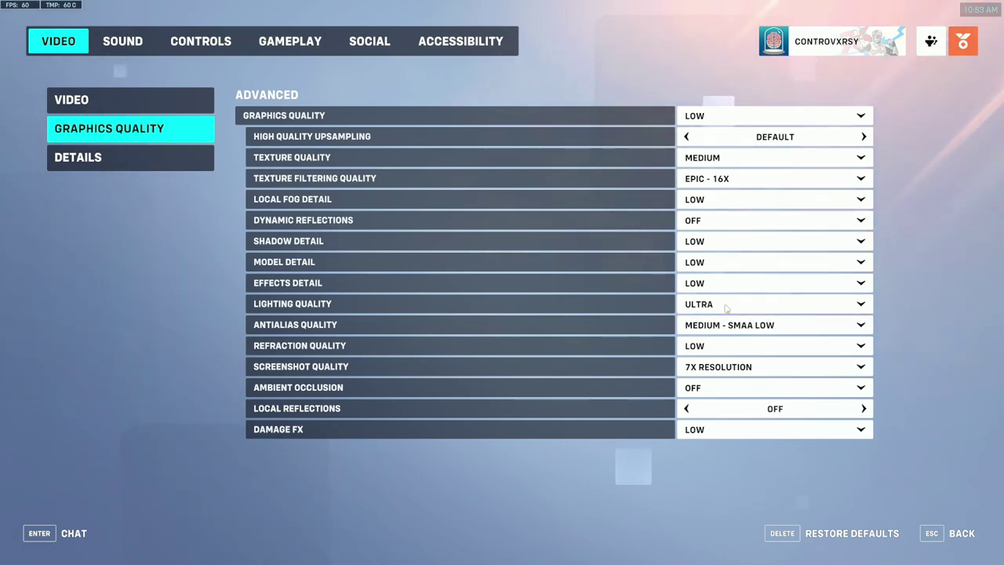
# Step: Set antialias to LOW - FXAA, keep Refraction LOW and Screenshot 7X RESOLUTION, then view Details
pyautogui.click(729, 325)
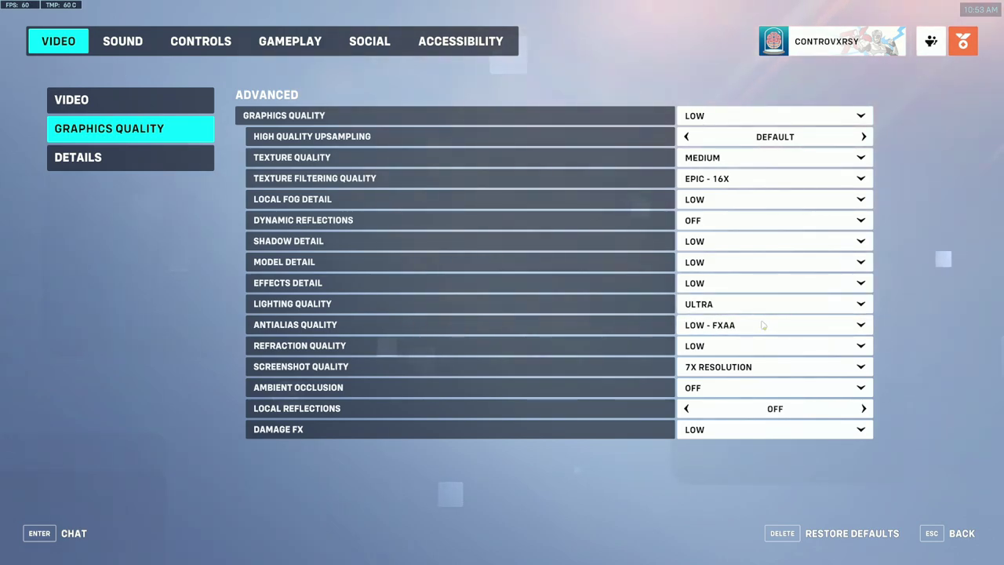
pyautogui.click(722, 345)
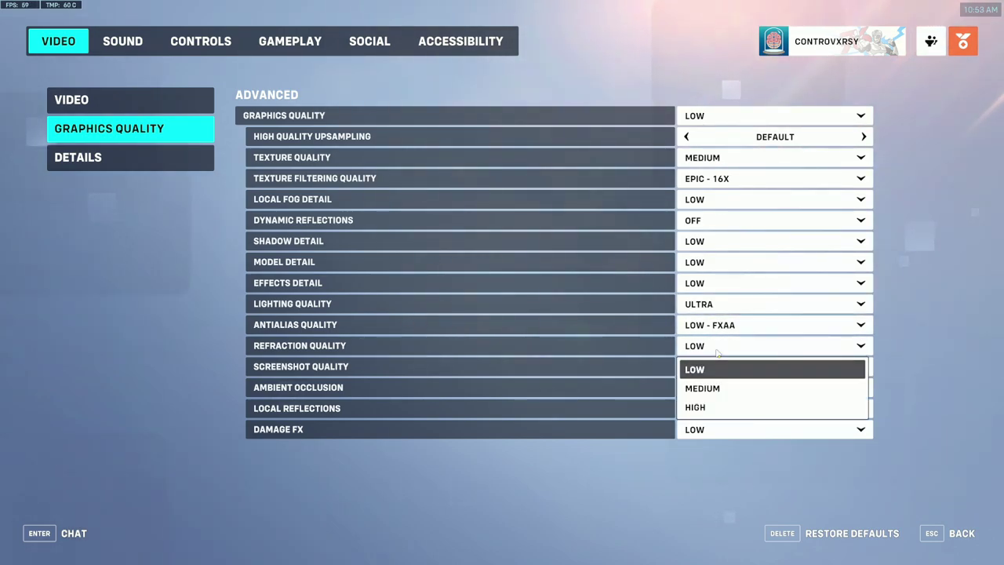
pyautogui.click(716, 361)
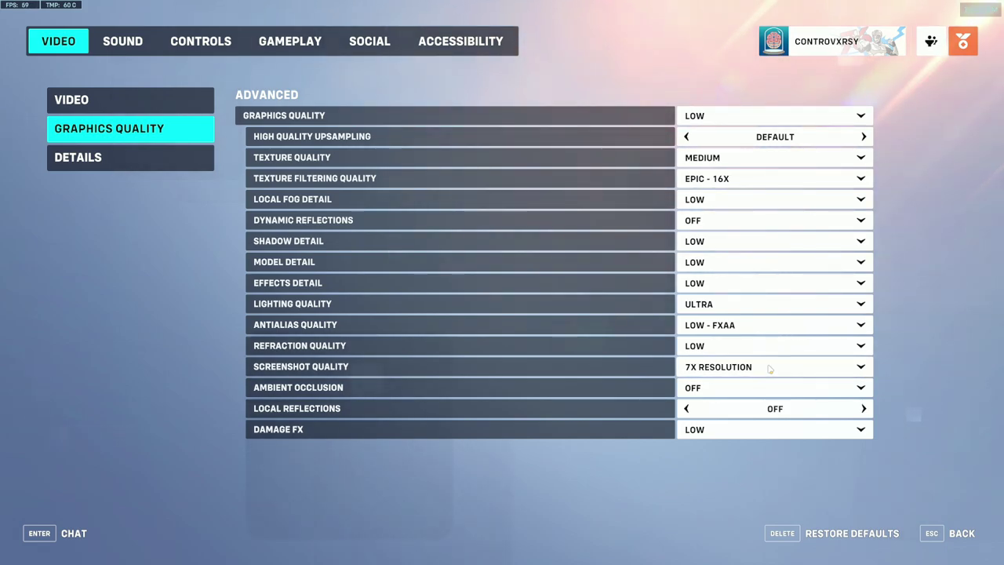
pyautogui.click(769, 368)
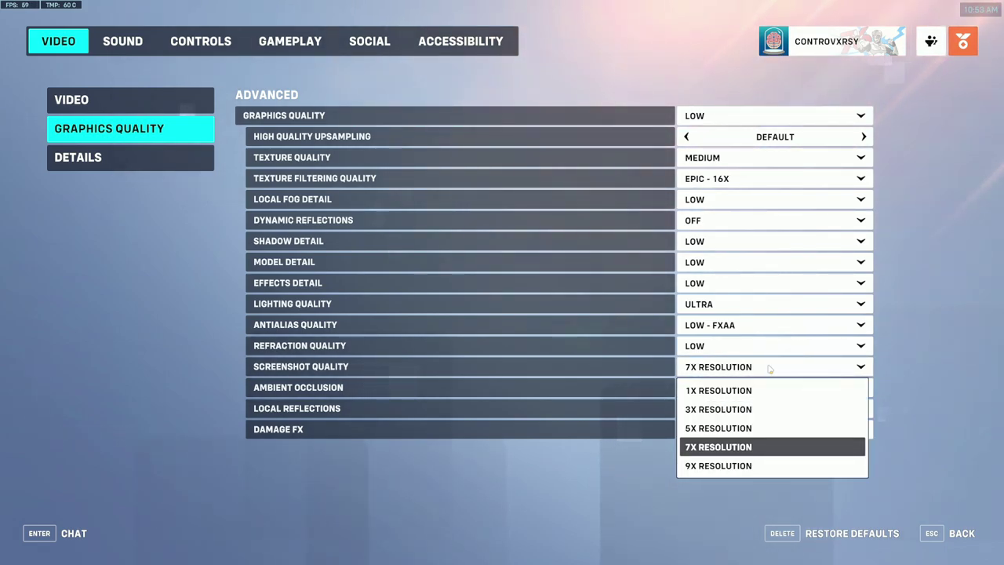
pyautogui.click(770, 368)
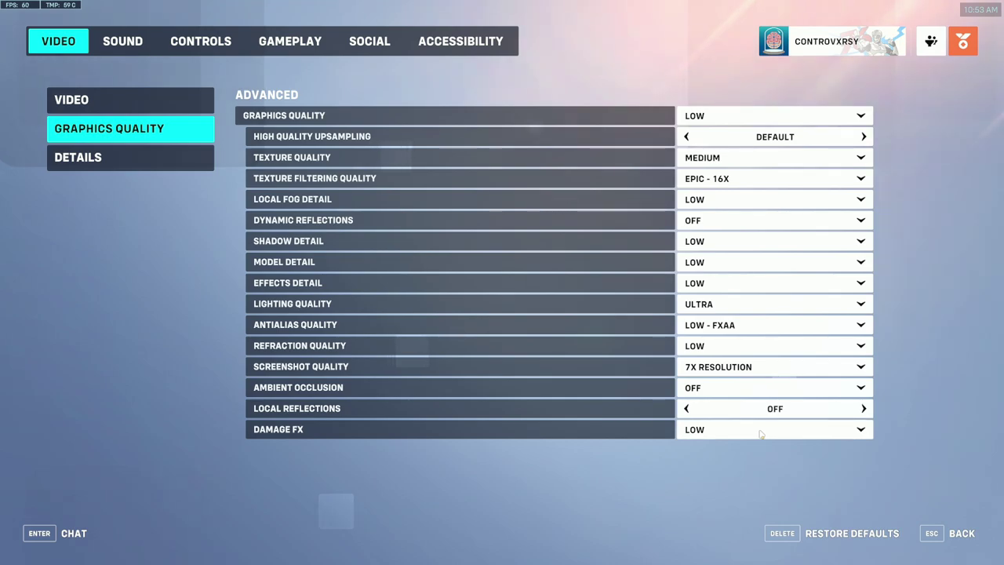
pyautogui.click(208, 160)
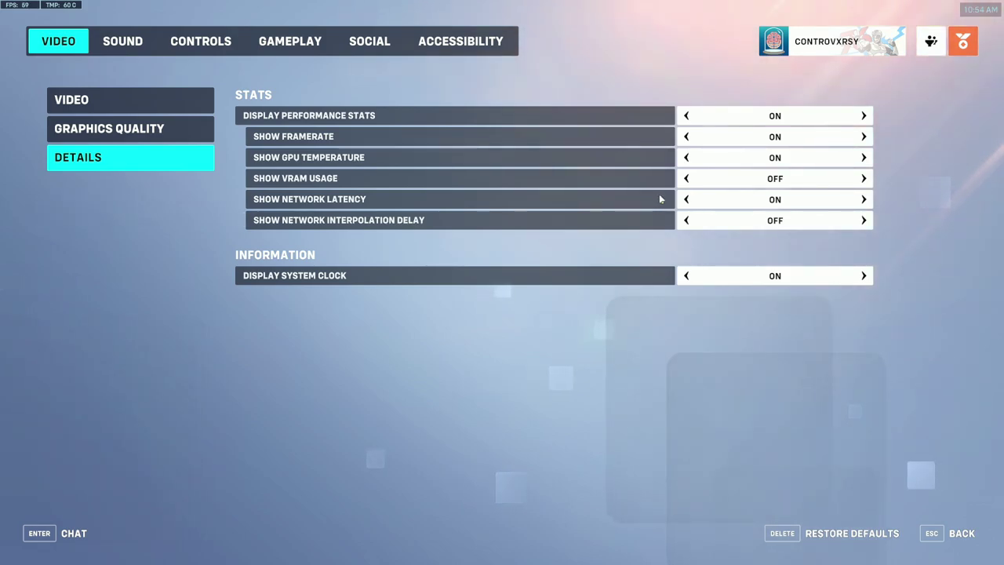
# Step: Review the Sound volume settings, then move to the Controls page
pyautogui.click(123, 41)
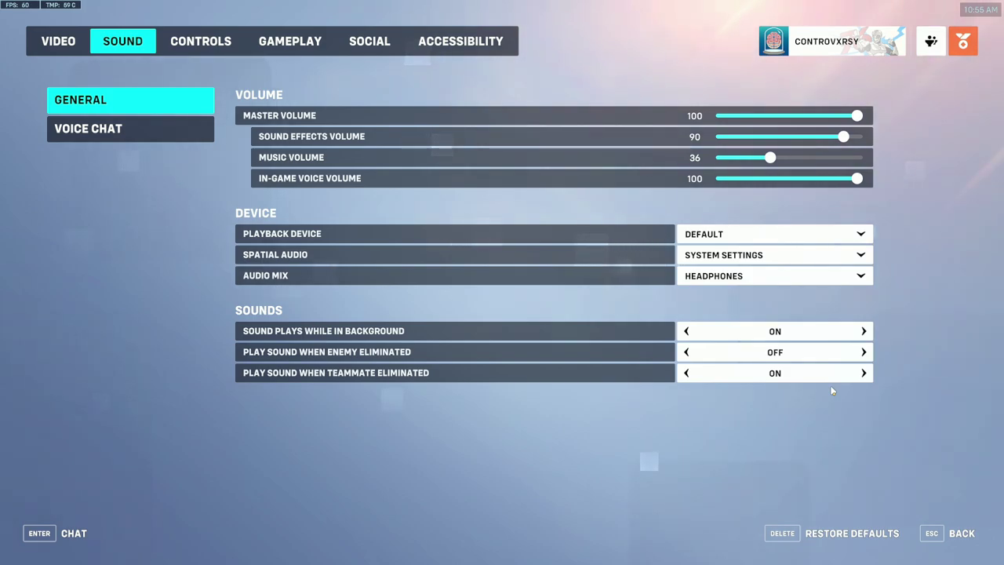
pyautogui.click(201, 41)
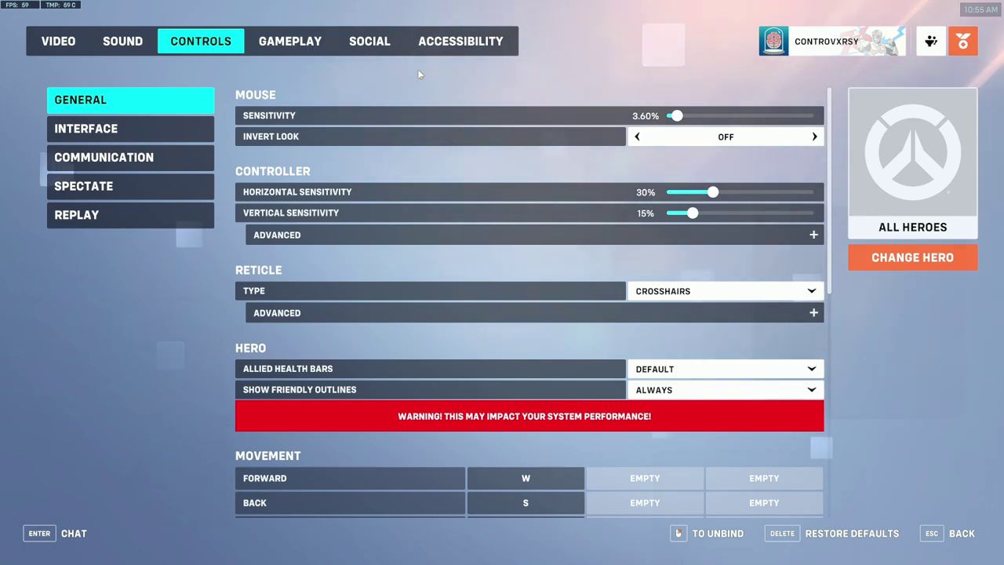
# Step: Review advanced crosshair options and Gameplay settings, then trigger Deadeye with Q in the range
pyautogui.click(361, 312)
pyautogui.scroll(-2, 376, 306)
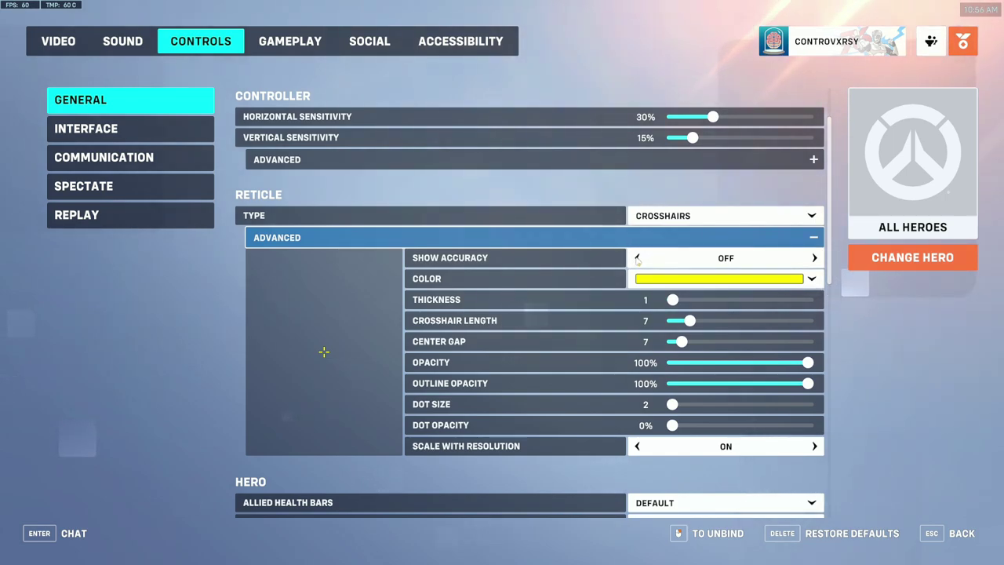
pyautogui.scroll(-5, 276, 298)
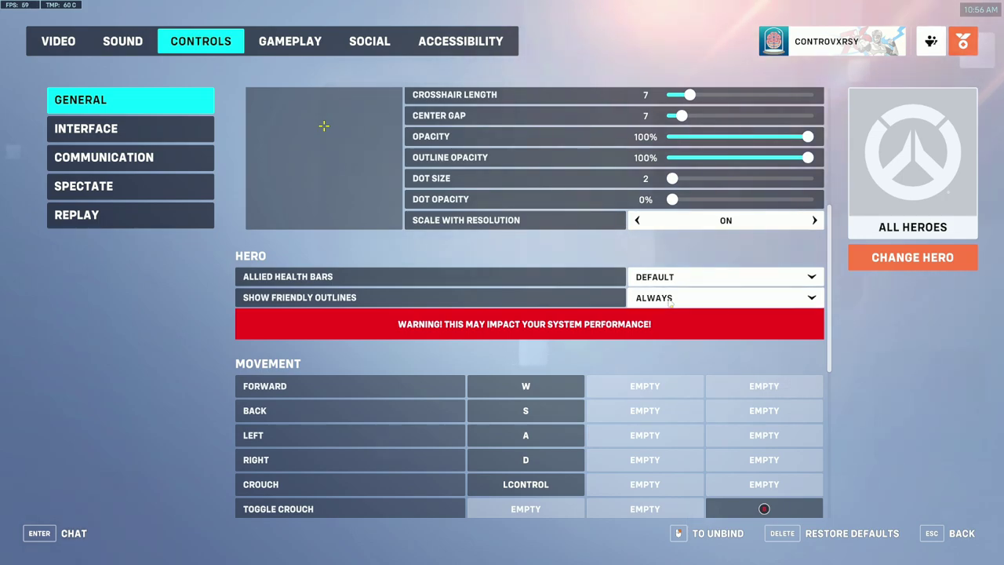
pyautogui.scroll(-5, 329, 352)
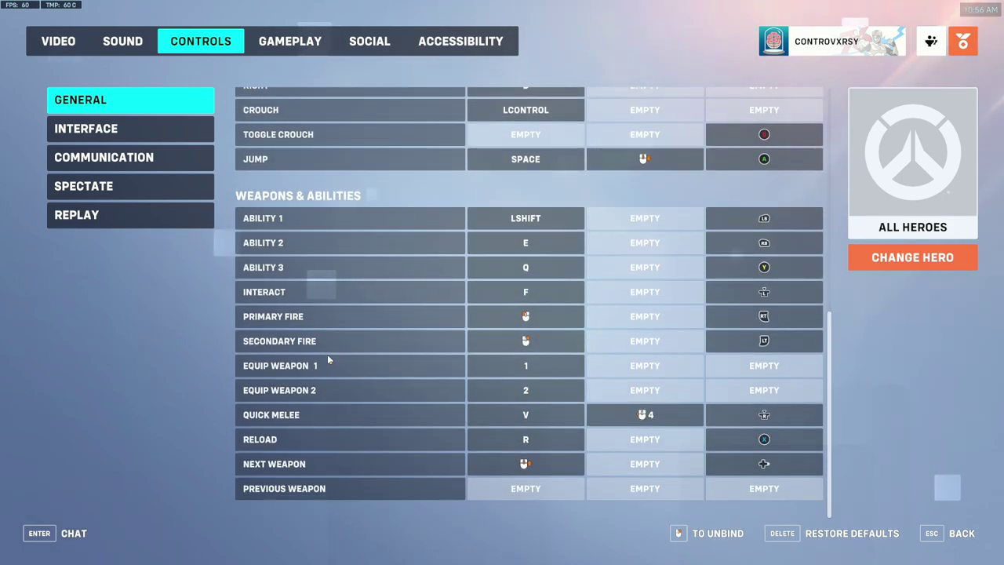
pyautogui.click(290, 41)
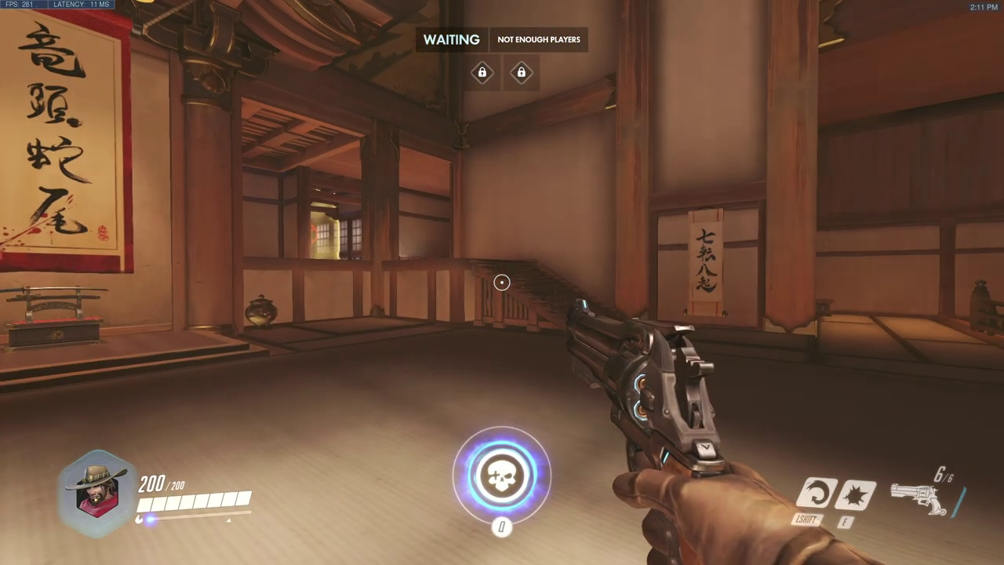
pyautogui.press('q')
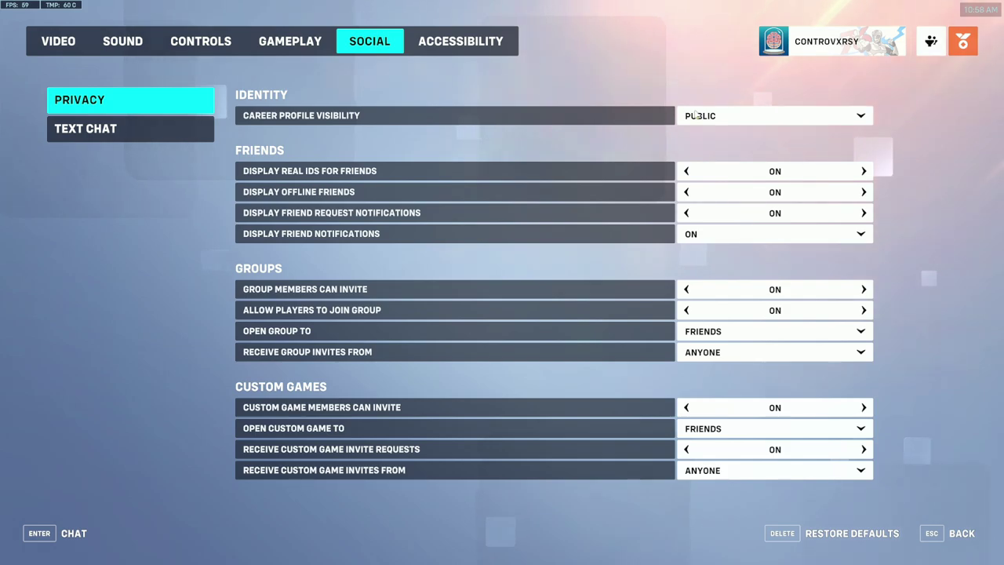
# Step: Keep career profile Public and camera shake Reduced, then view the Color Blindness options
pyautogui.click(704, 122)
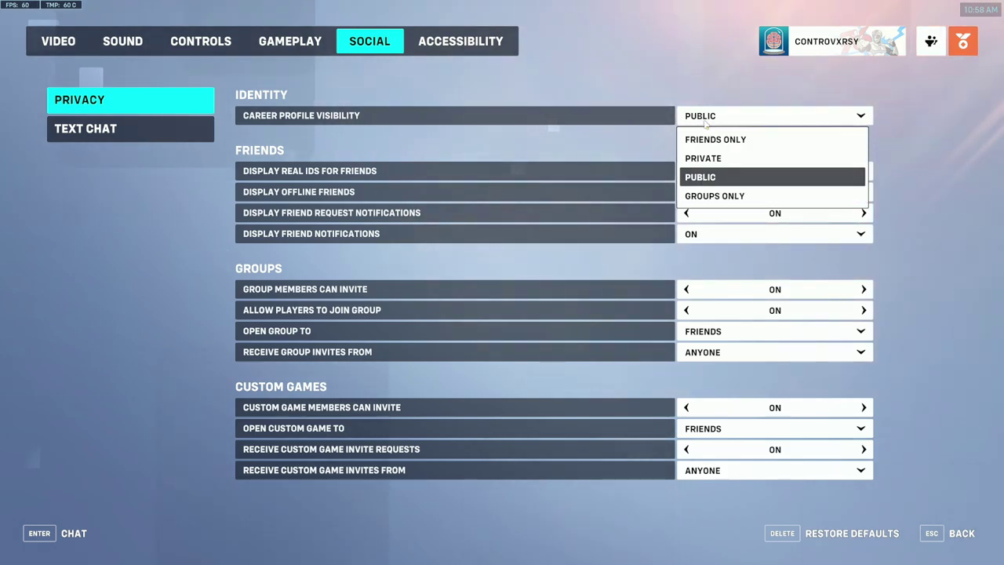
pyautogui.click(705, 123)
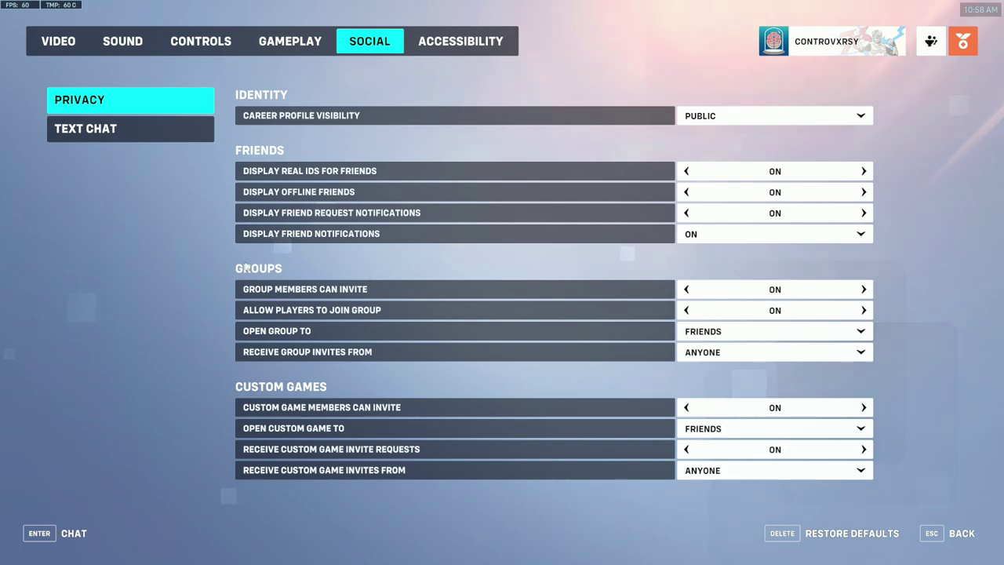
pyautogui.click(460, 40)
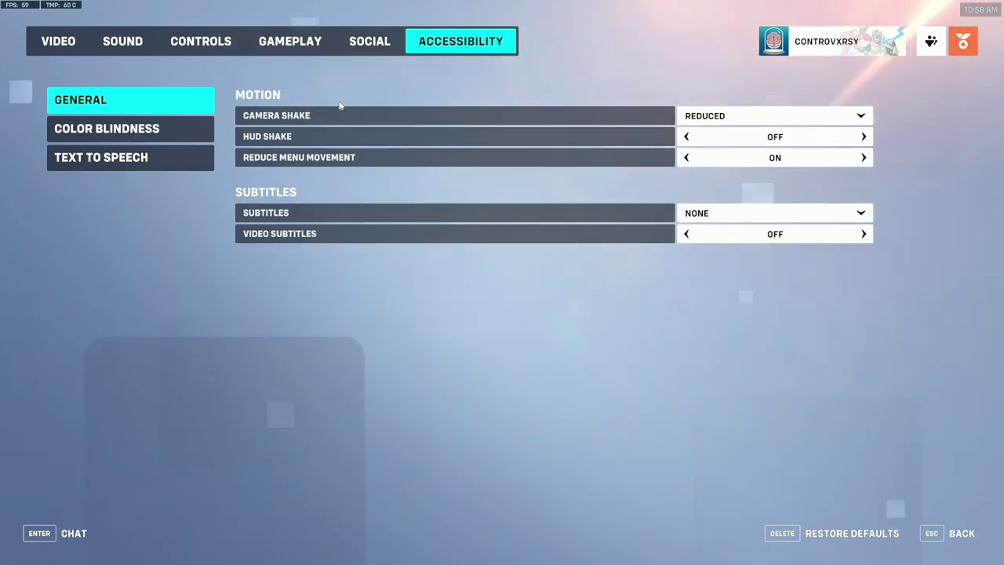
pyautogui.click(715, 115)
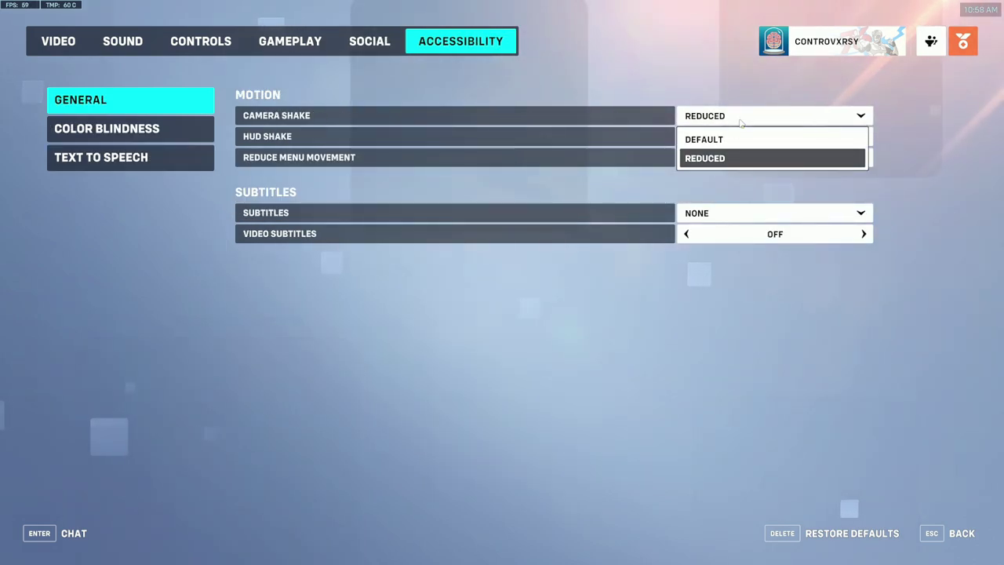
pyautogui.click(654, 90)
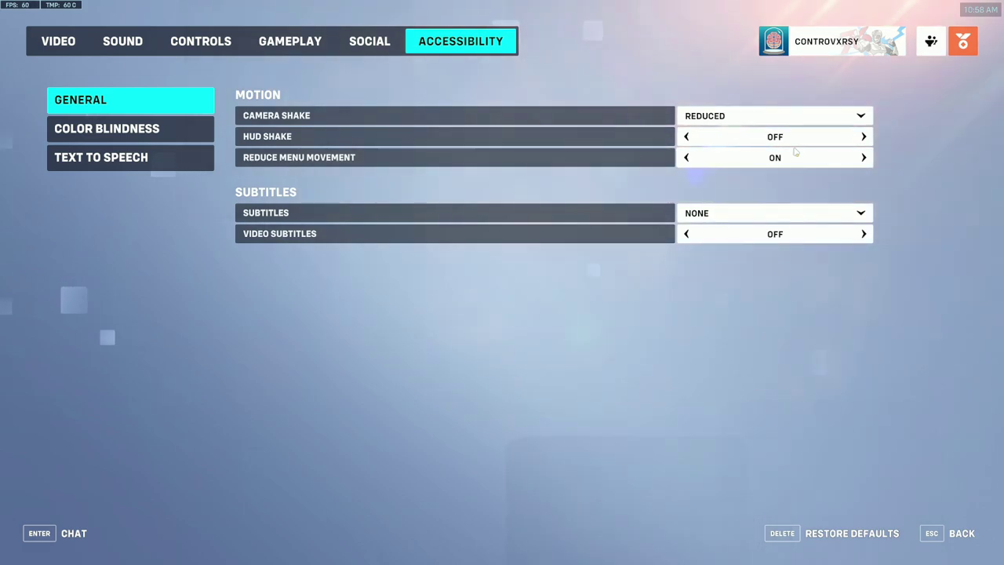
pyautogui.click(160, 135)
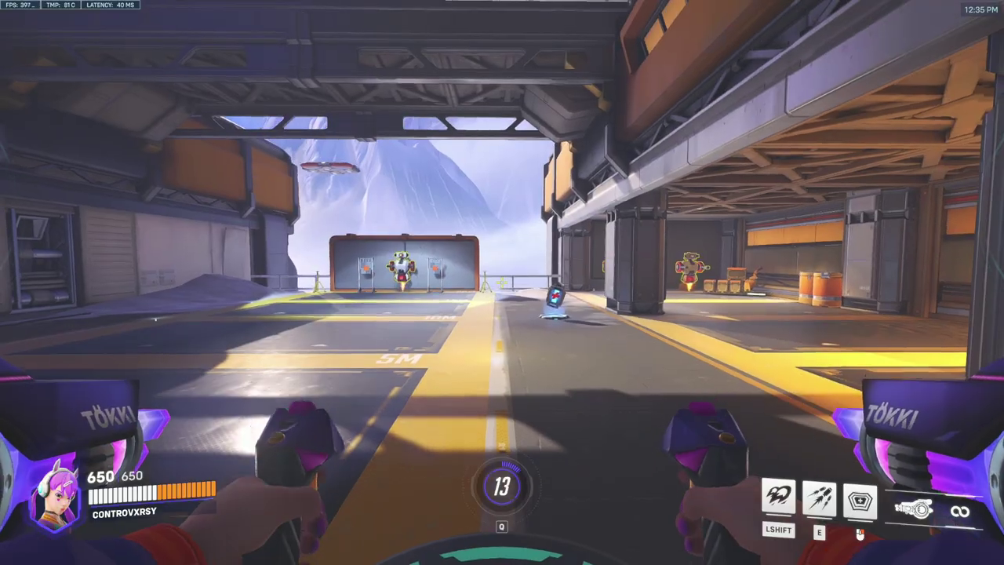
# Step: Fly around as D.Va using the Shift boosters
pyautogui.press('shift')
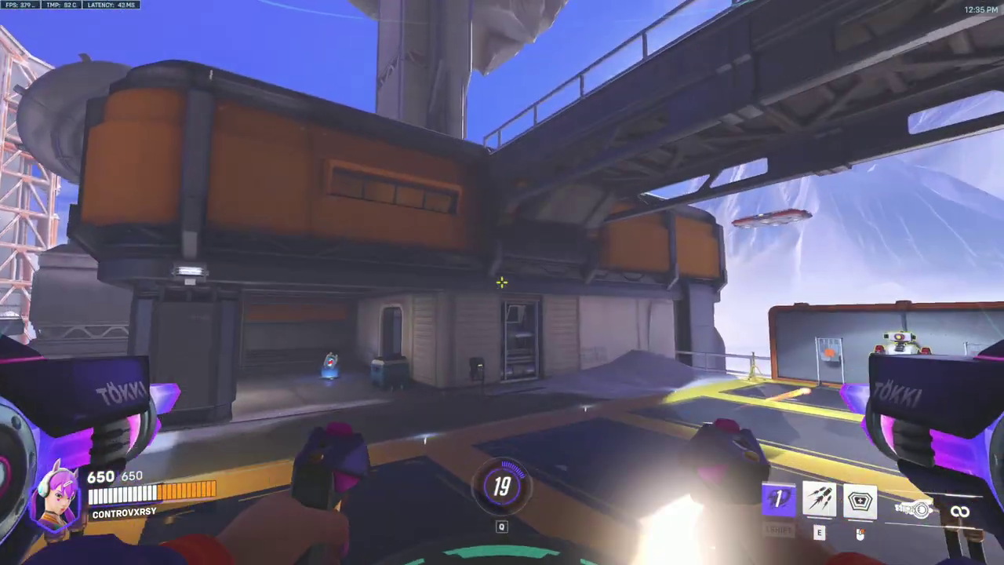
pyautogui.press('shift')
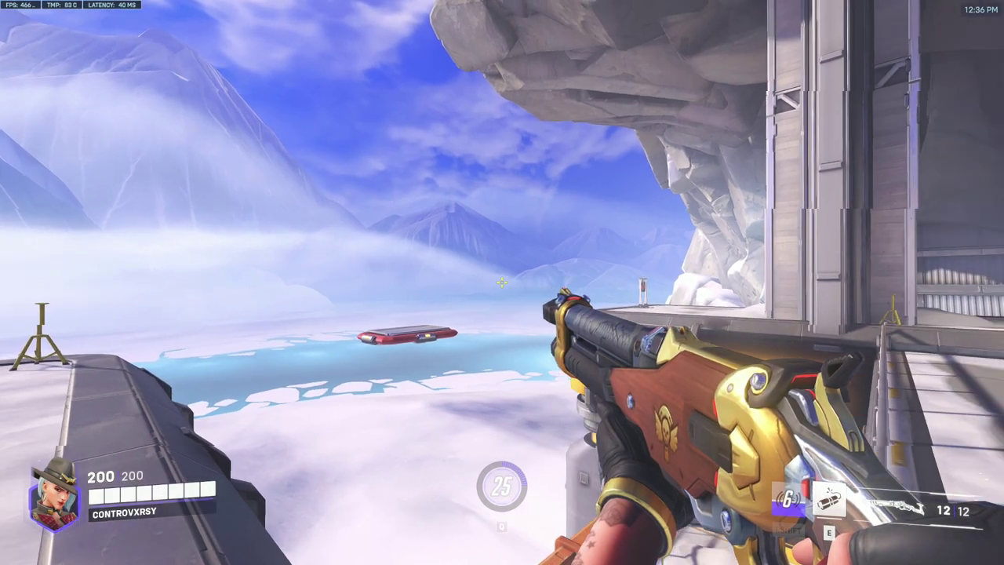
# Step: Move along the ledge as Ashe and repeatedly aim down sights at 52% zoomed sensitivity
pyautogui.press('a')
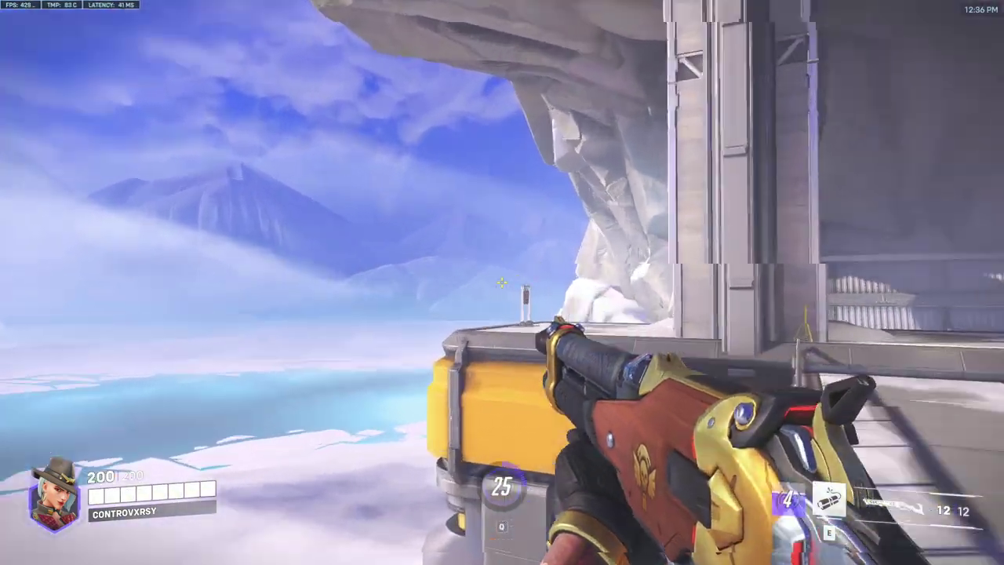
pyautogui.rightClick(502, 282)
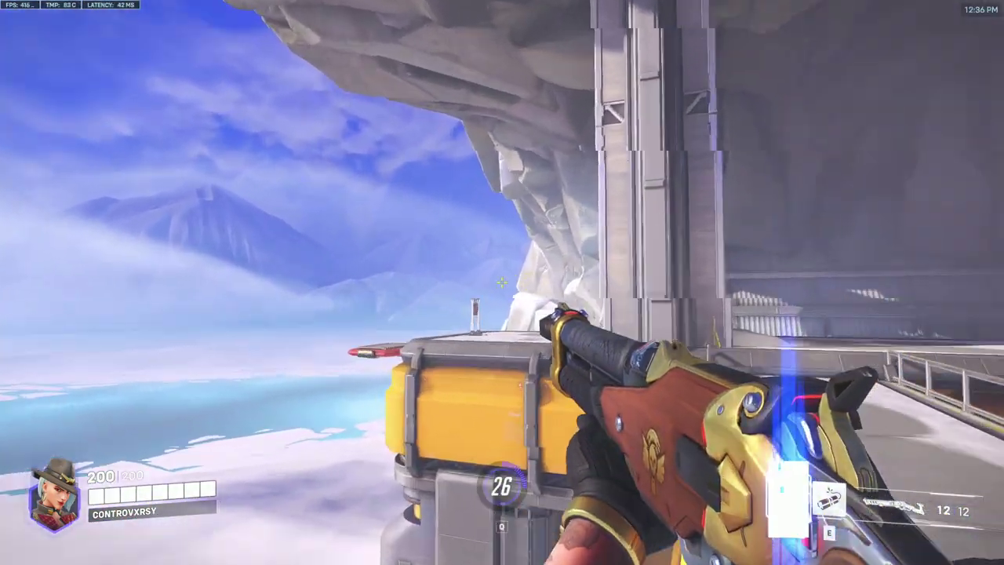
pyautogui.rightClick(502, 282)
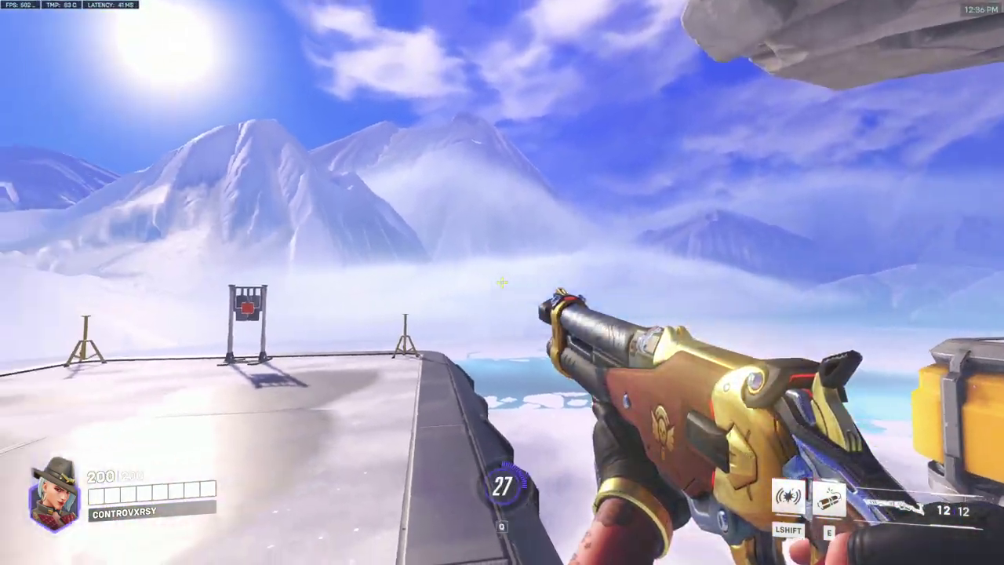
pyautogui.rightClick(502, 282)
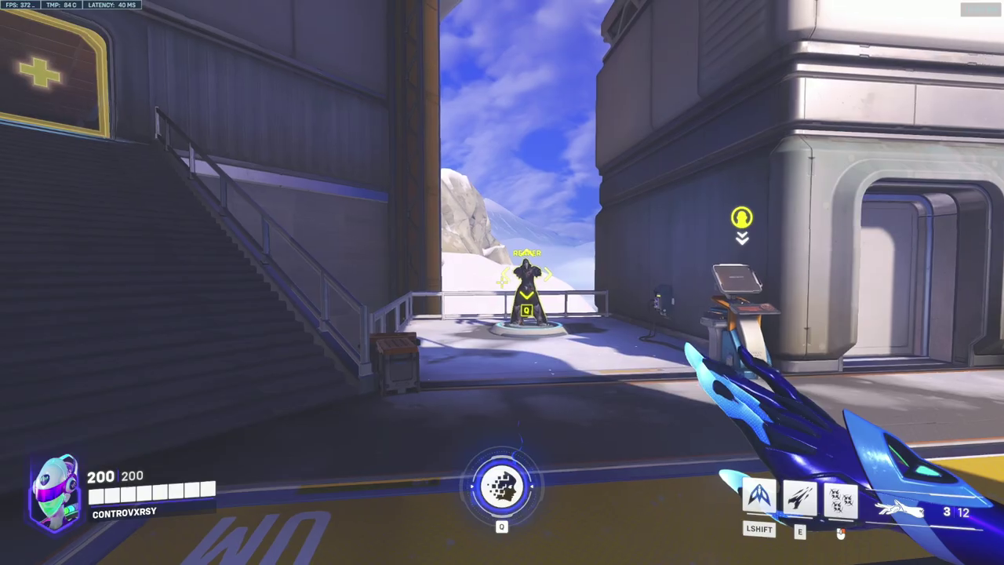
# Step: Use Echo's Duplicate (Q) to target the Reaper dummy
pyautogui.press('q')
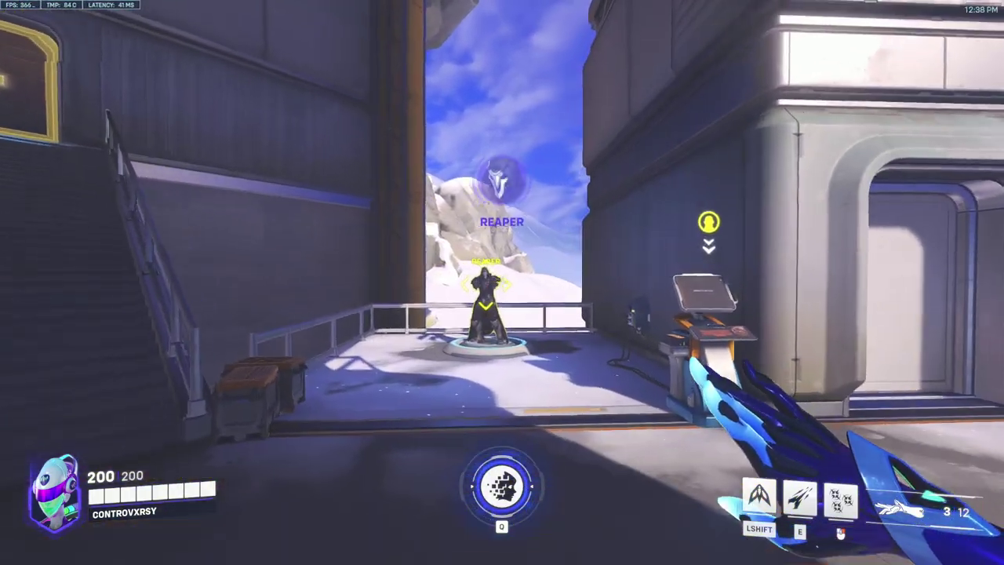
pyautogui.press('q')
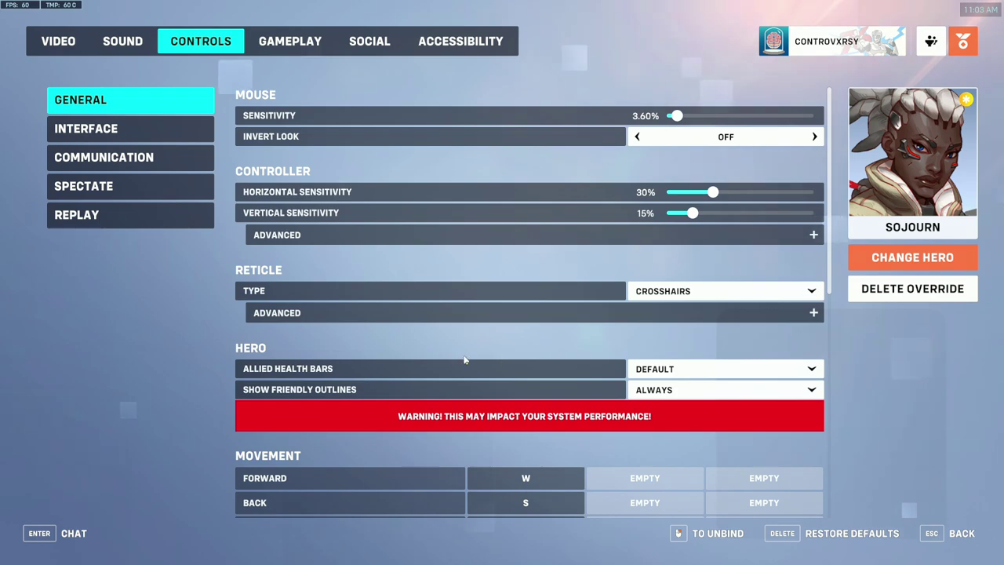
# Step: Scroll down through Sojourn's hero-specific control settings
pyautogui.scroll(-3, 527, 352)
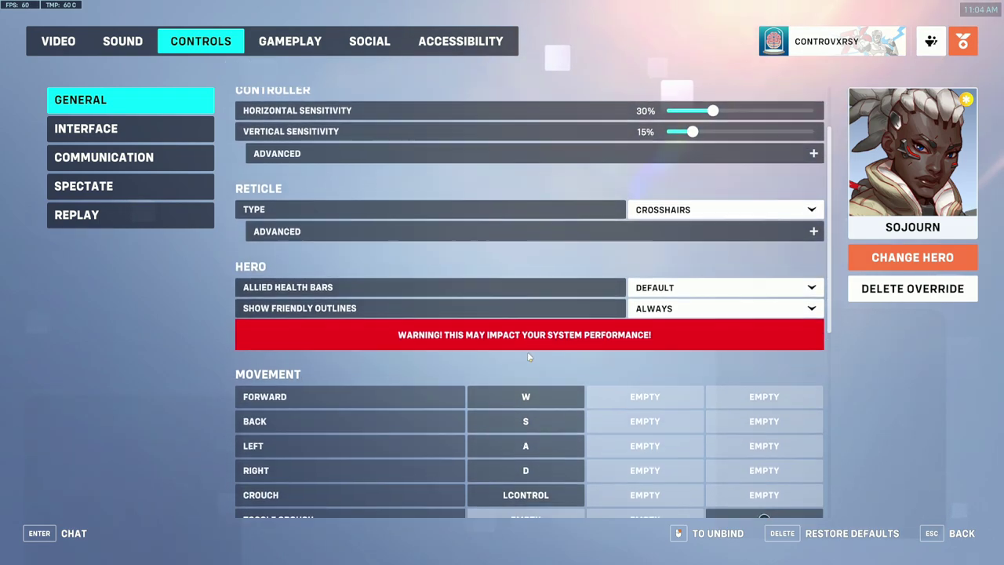
pyautogui.scroll(-10, 528, 356)
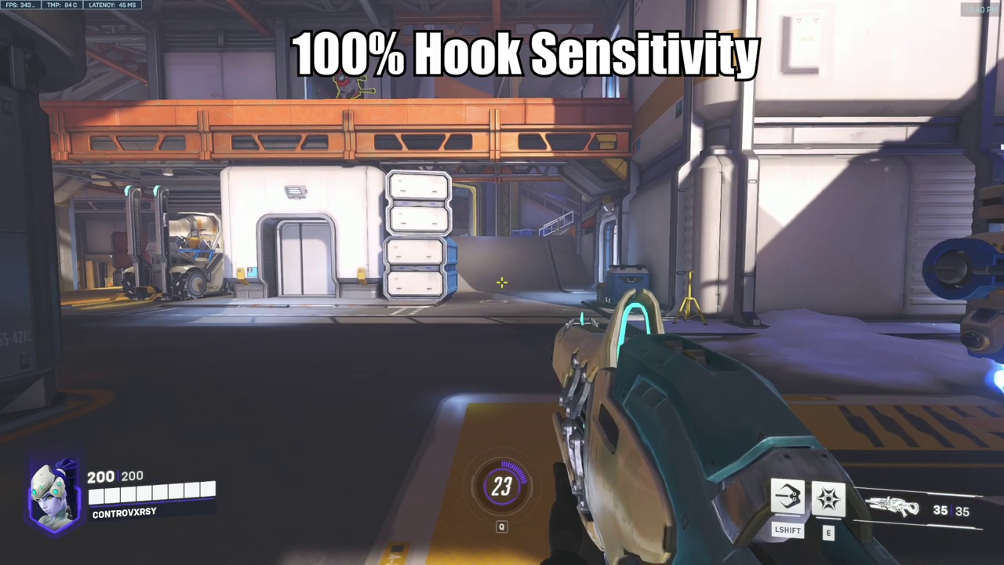
# Step: Fire Widowmaker's Grappling Hook twice in the practice range at 40% hook sensitivity
pyautogui.press('shift')
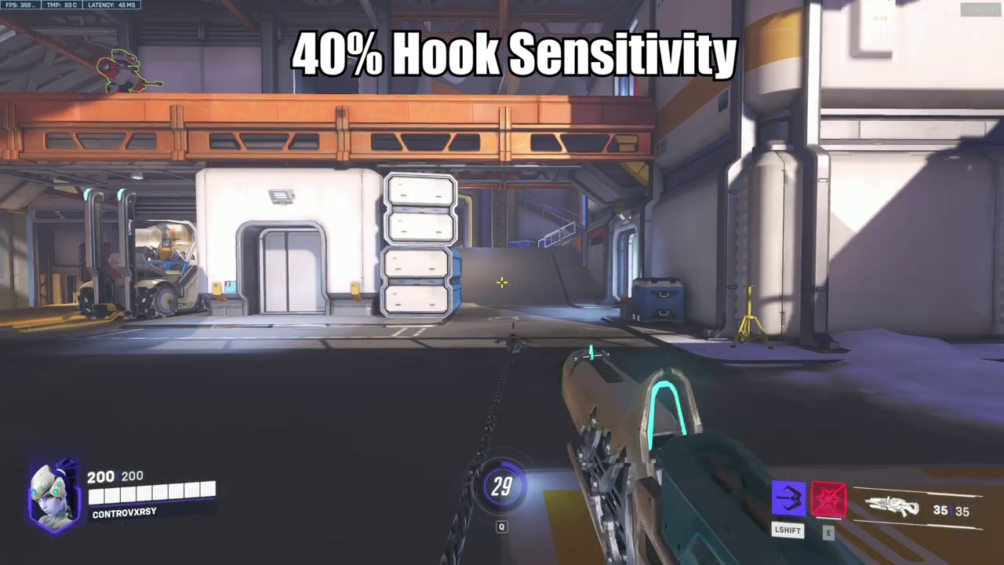
pyautogui.press('shift')
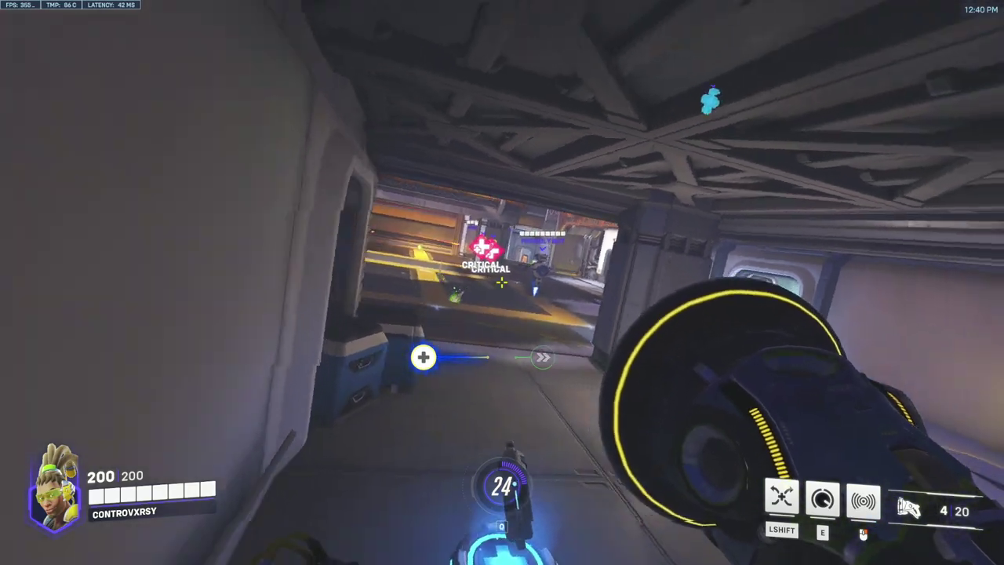
# Step: As Lúcio, wall-ride the left corridor wall past the health pack to the lit doorway
pyautogui.press('w')
pyautogui.press('space')
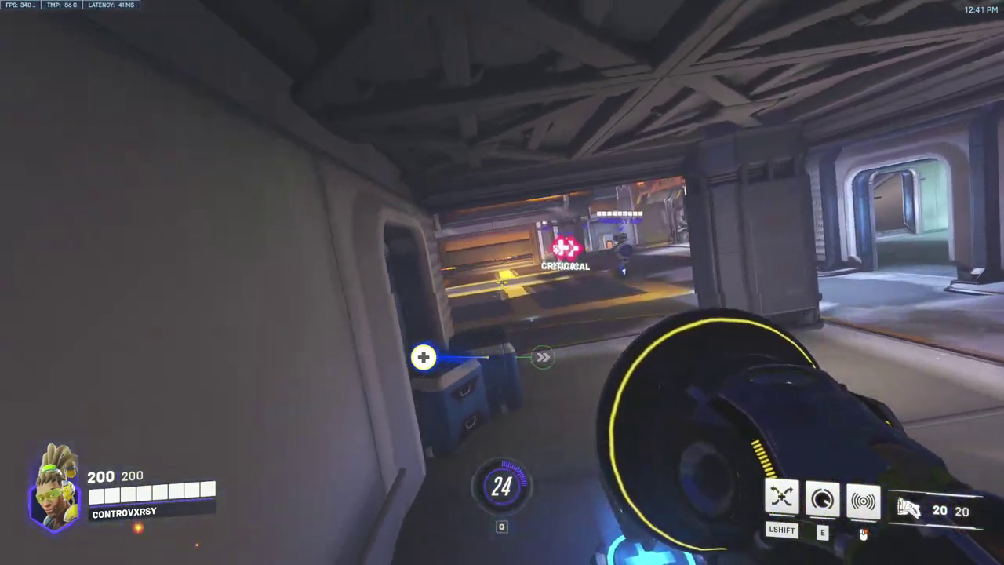
pyautogui.press('space')
pyautogui.press('w')
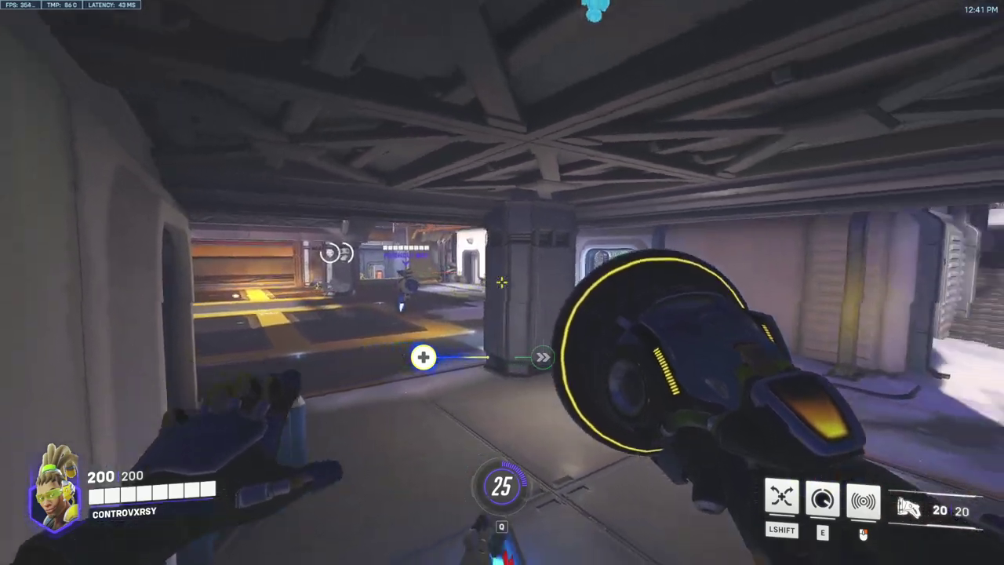
pyautogui.press('w')
pyautogui.press('space')
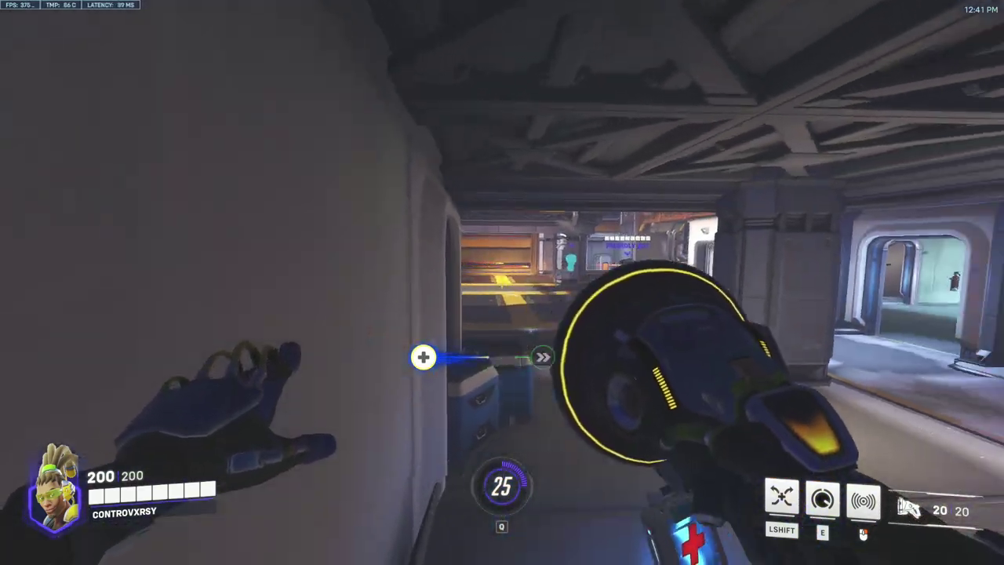
pyautogui.press('w')
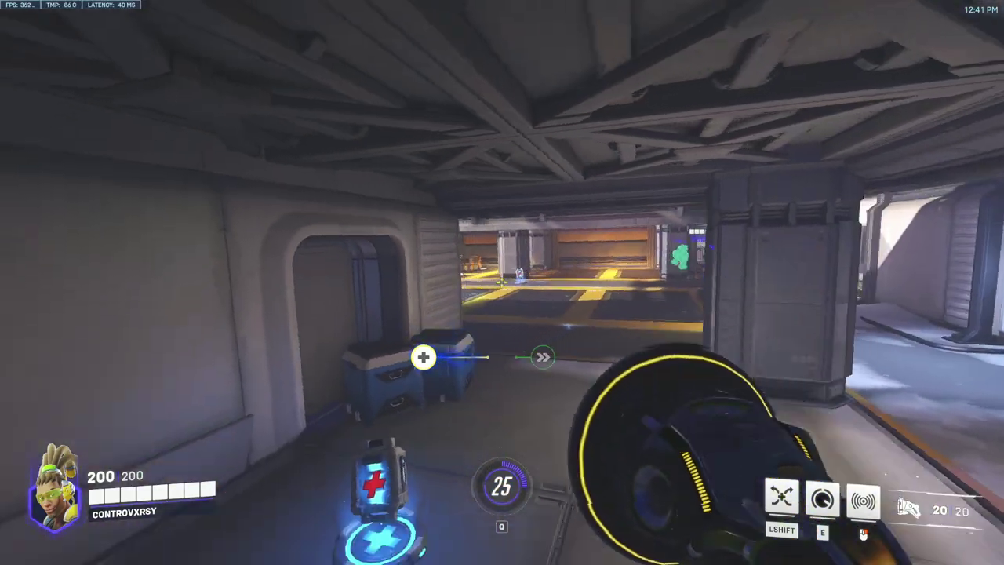
pyautogui.press('w')
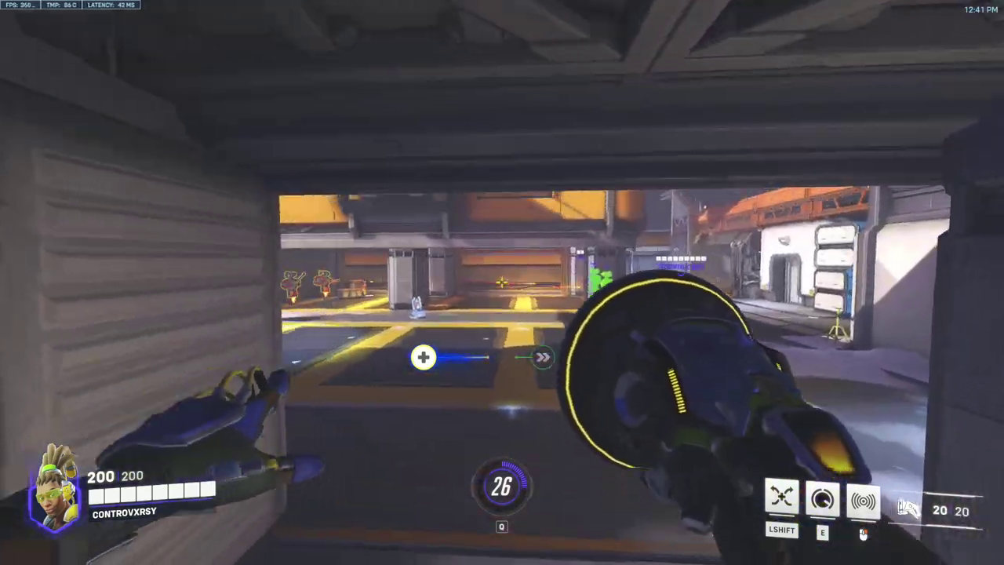
pyautogui.press('w')
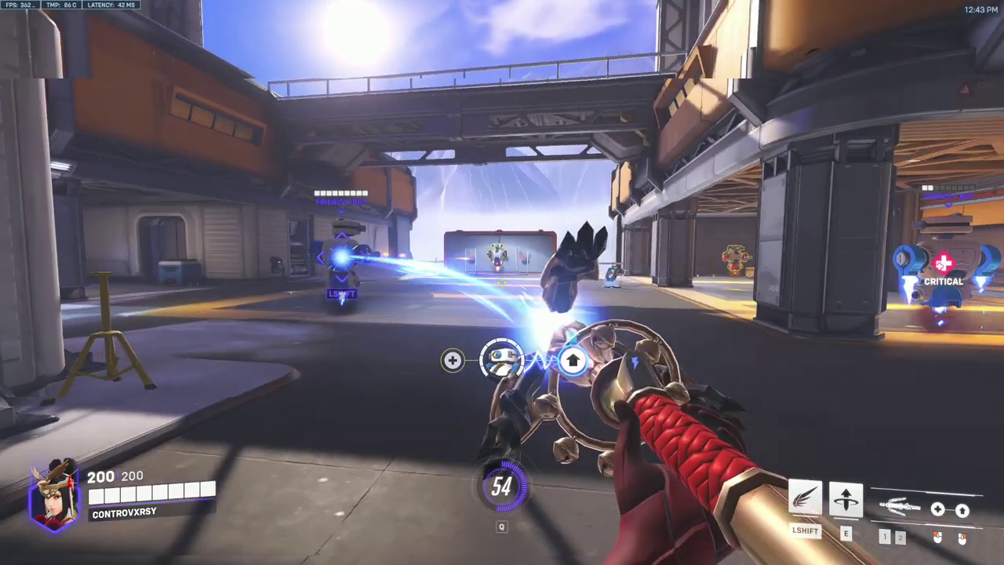
# Step: As Mercy, Guardian Angel to a teammate, back under the building, then toward another target
pyautogui.press('shift')
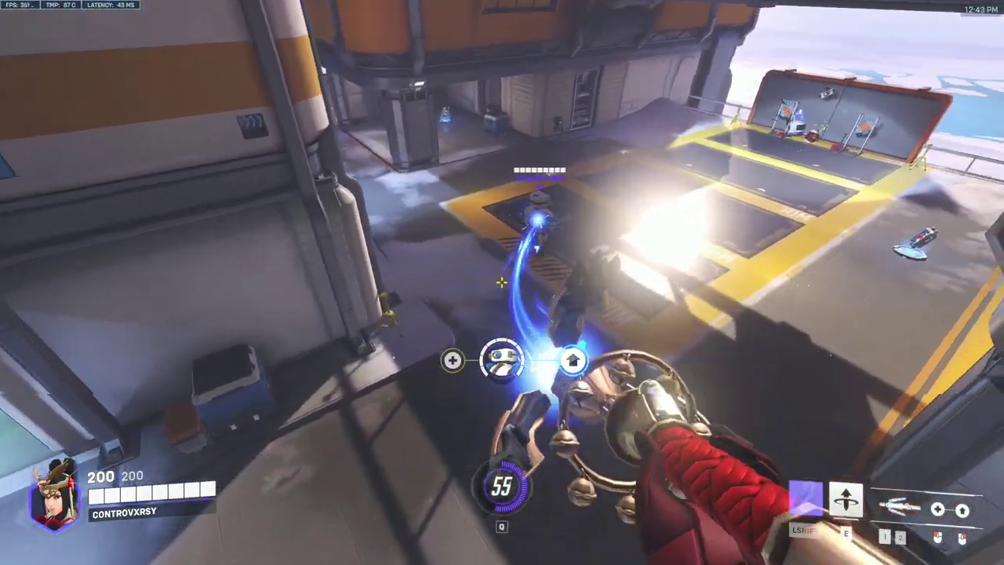
pyautogui.press('w')
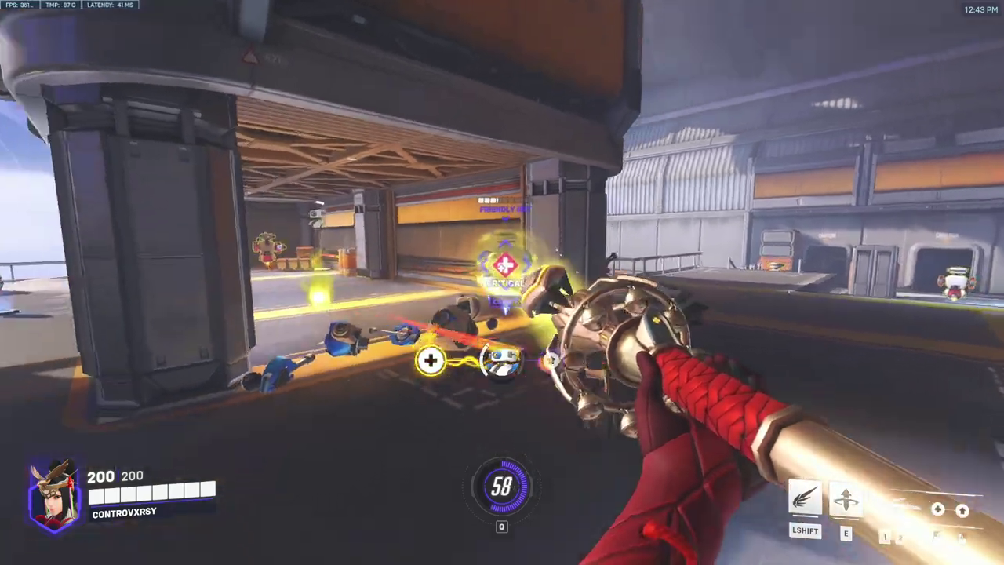
pyautogui.press('shift')
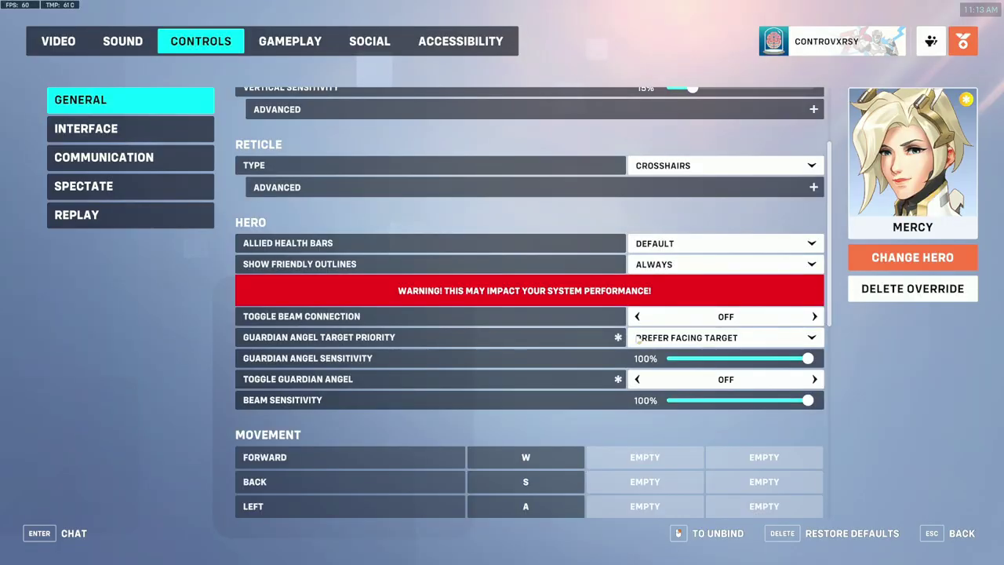